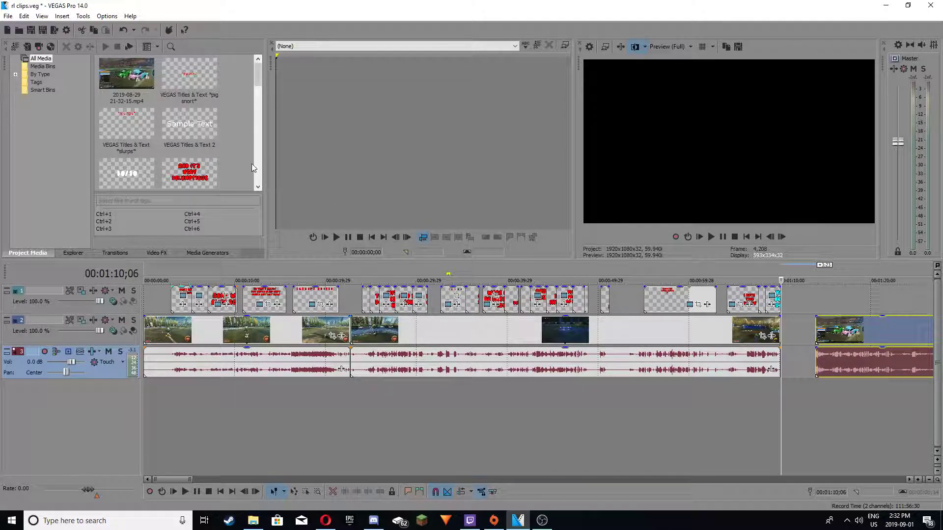
- Start a render to rl clips.mp4 using the Sony AVC/MVC Internet 1920x1080-30p template
click(9, 17)
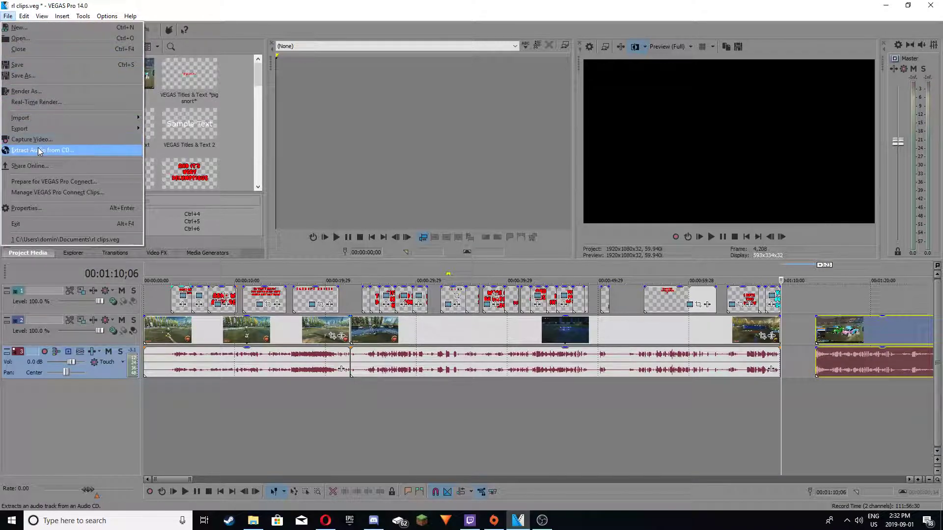
click(26, 91)
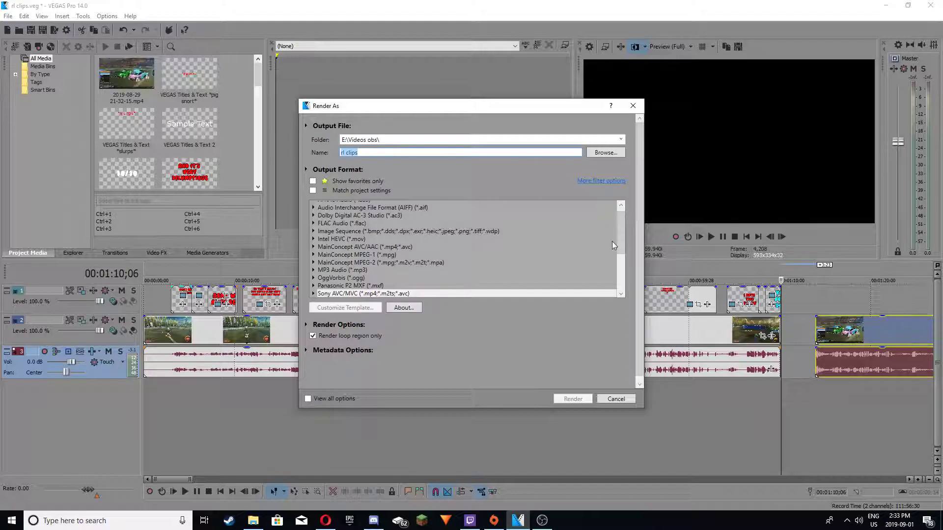
drag(620, 229, 623, 252)
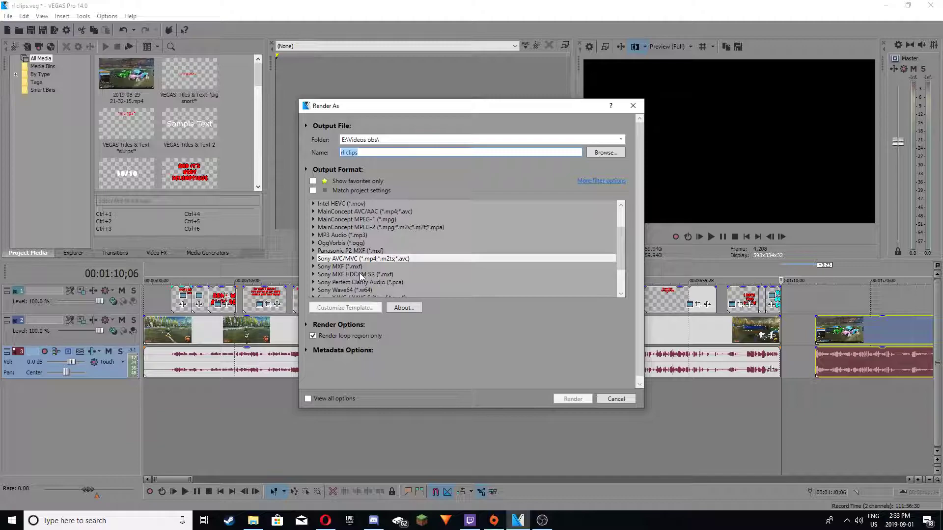
click(313, 258)
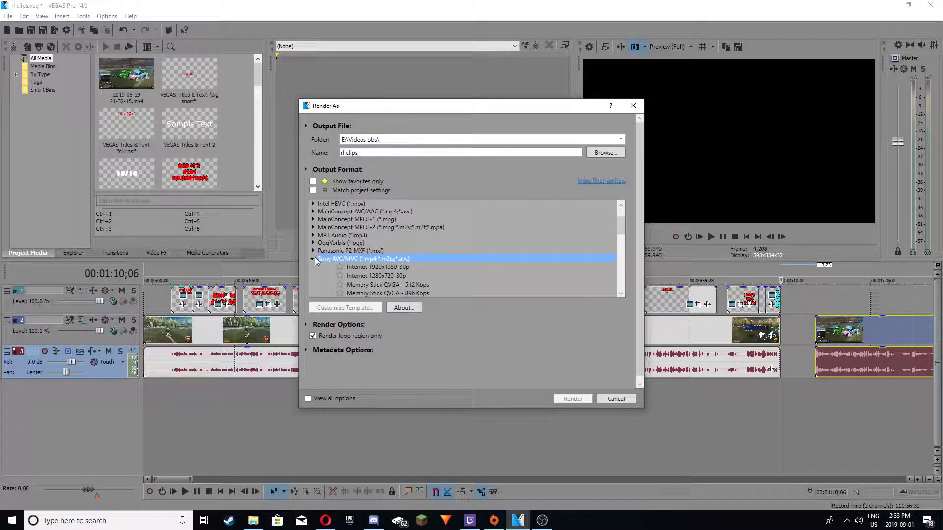
click(414, 265)
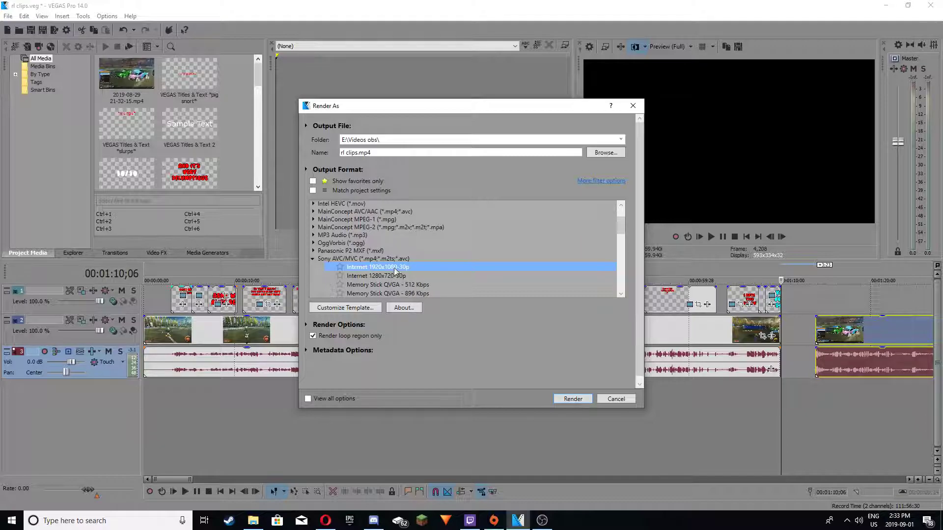
click(360, 309)
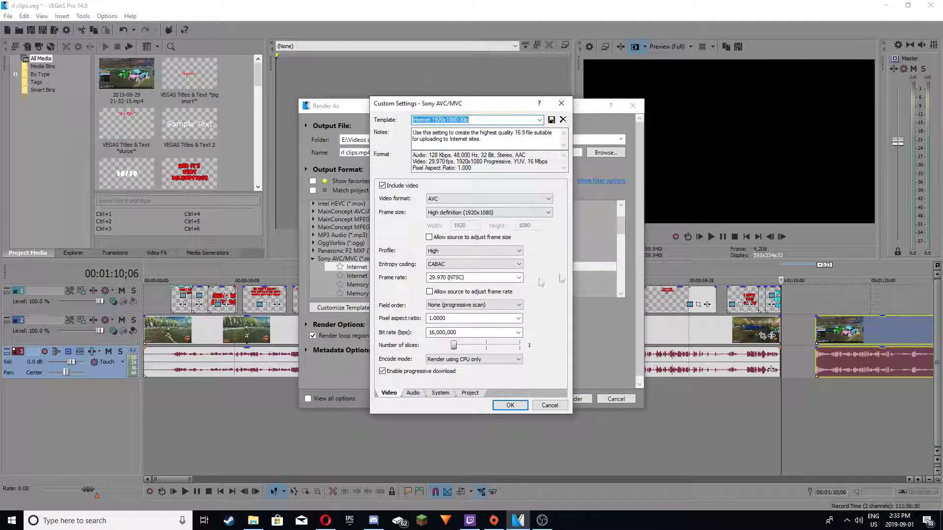
- Keep AVC format, 1920x1080 frame size, High profile and CABAC entropy coding
click(486, 199)
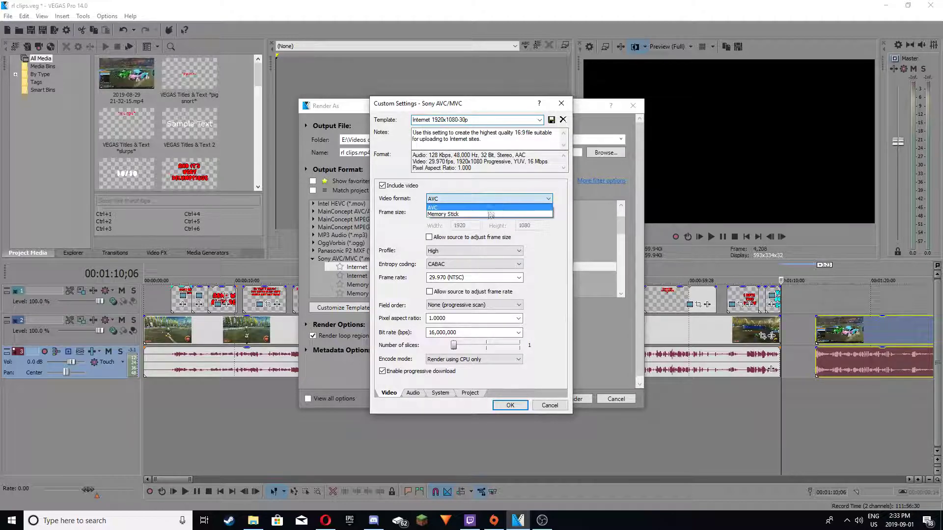
click(460, 208)
click(484, 213)
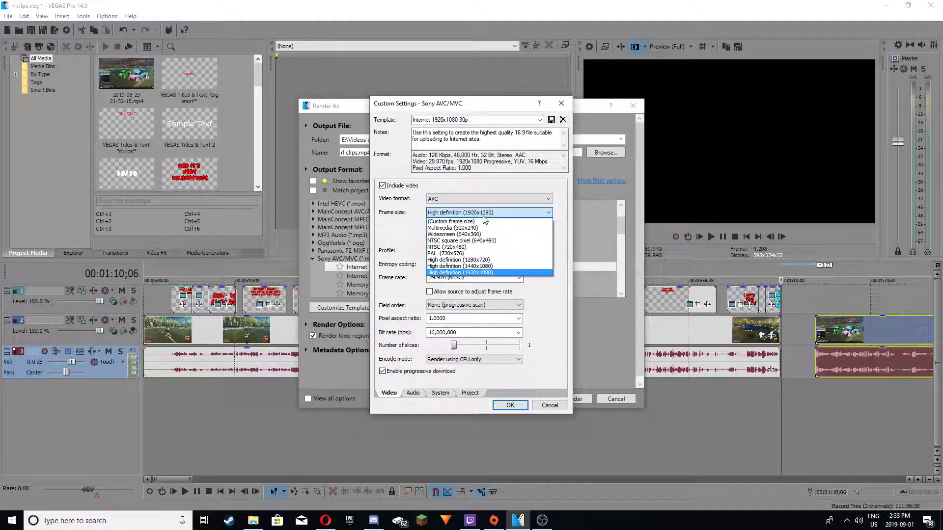
click(484, 216)
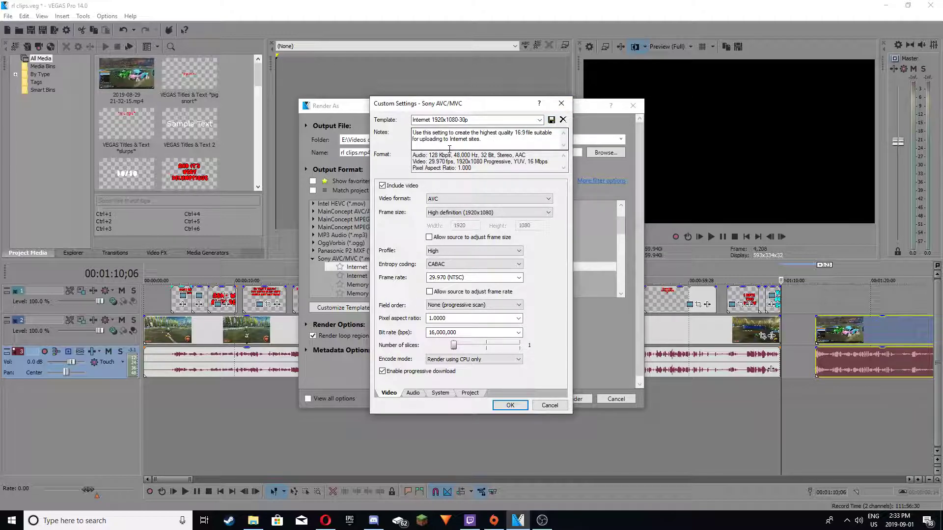
click(440, 252)
click(439, 248)
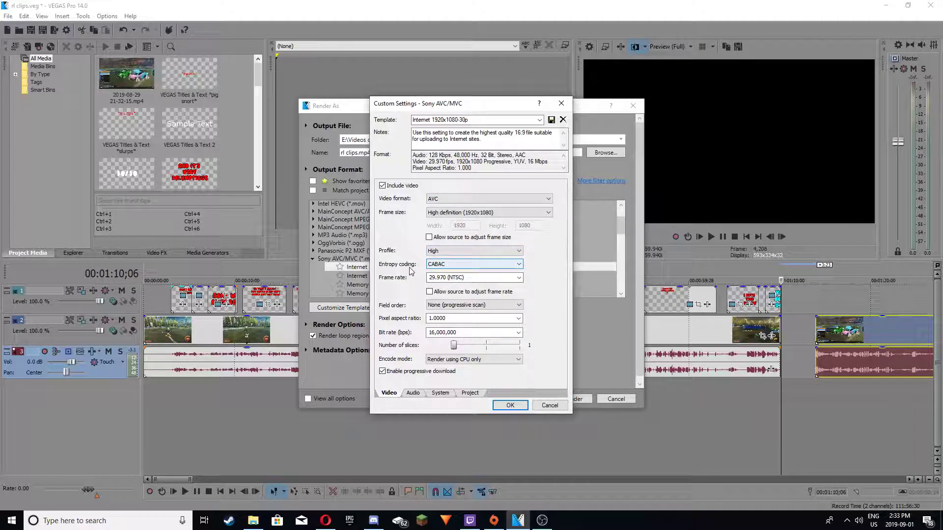
click(451, 265)
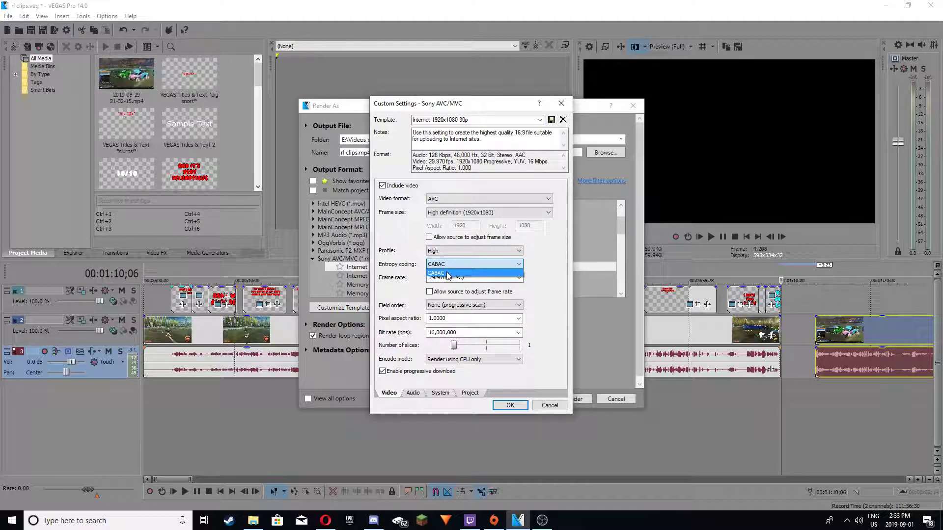
click(450, 272)
- Set the frame rate to 59.940 (Double NTSC) and try switching the encode mode to GPU
click(472, 277)
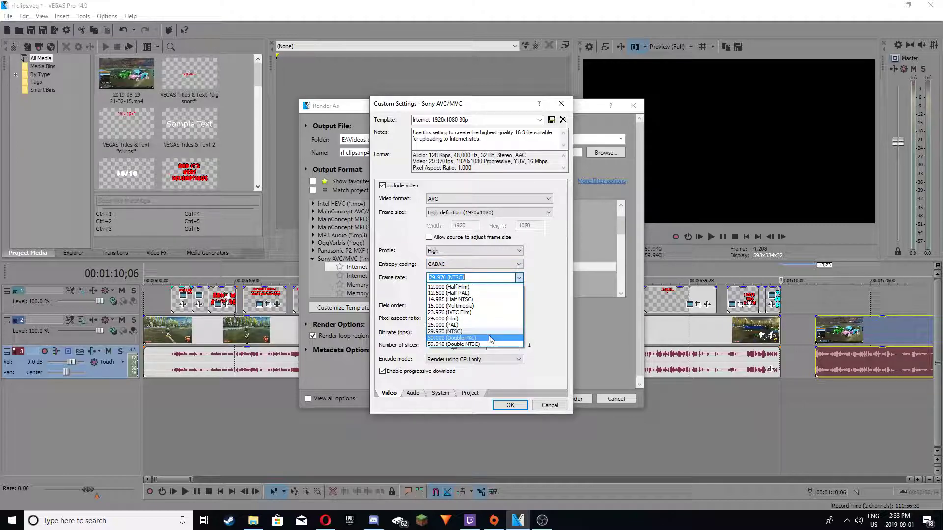
click(485, 348)
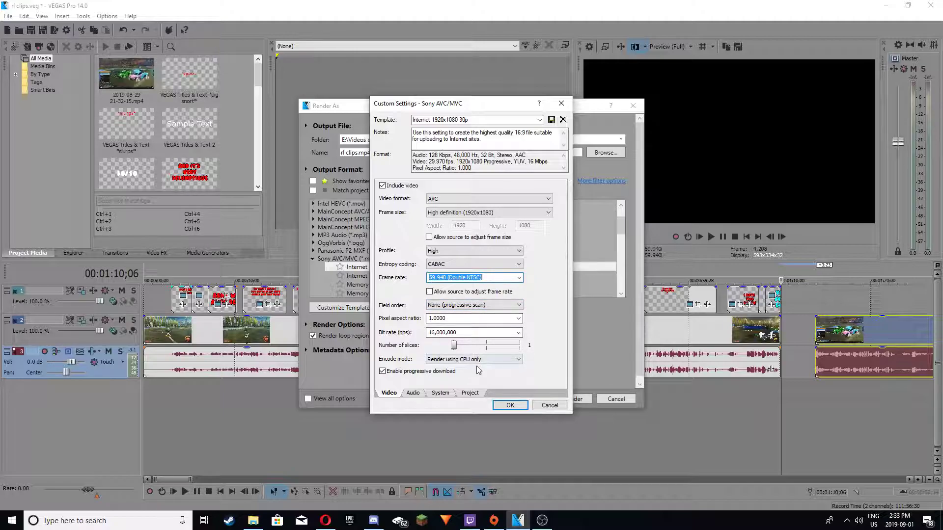
click(463, 360)
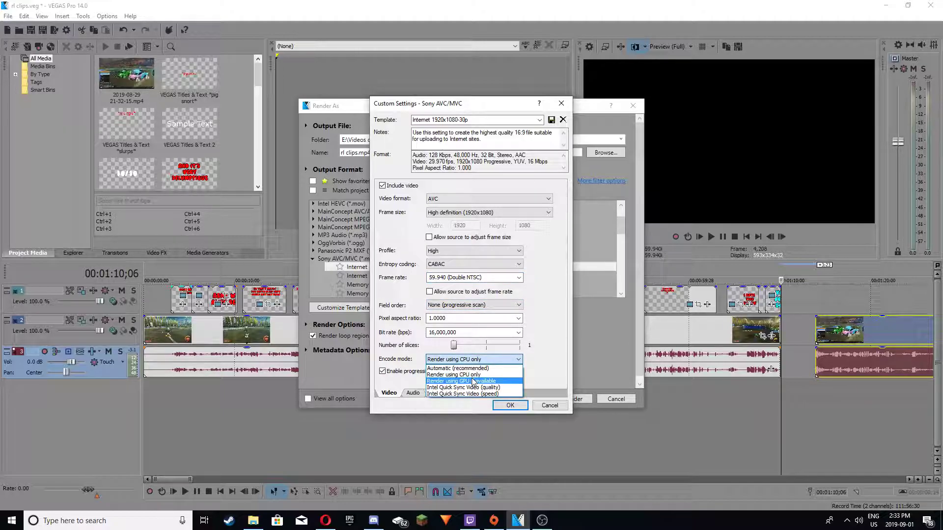
key(Up)
click(500, 362)
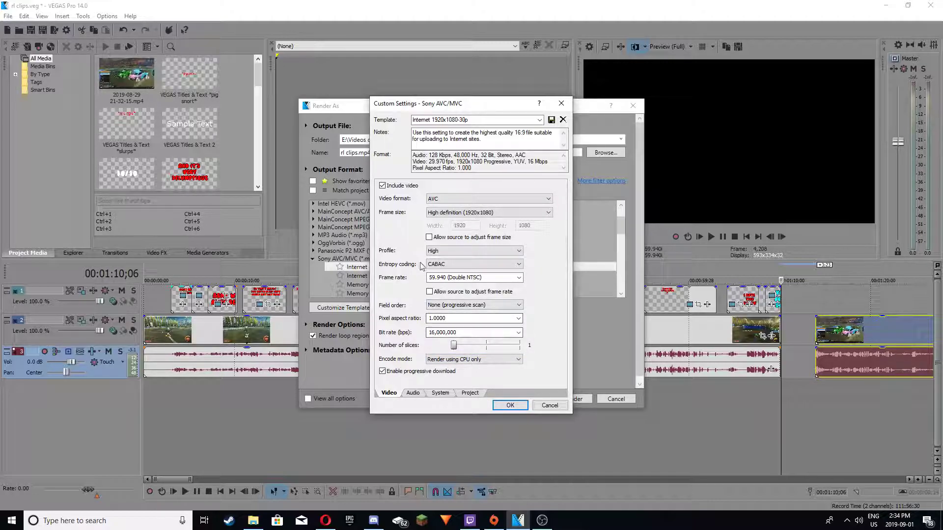
click(412, 393)
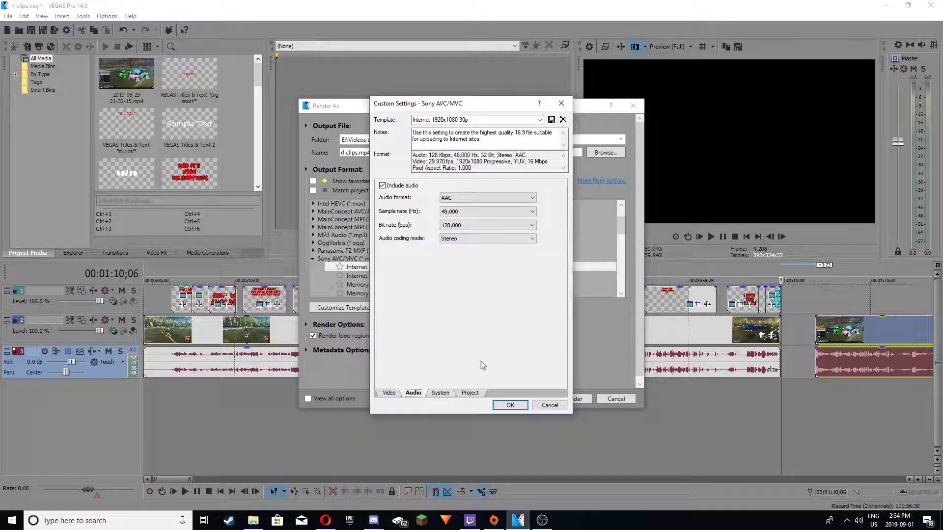
- Set the template's video rendering quality to Best in the project settings
click(441, 393)
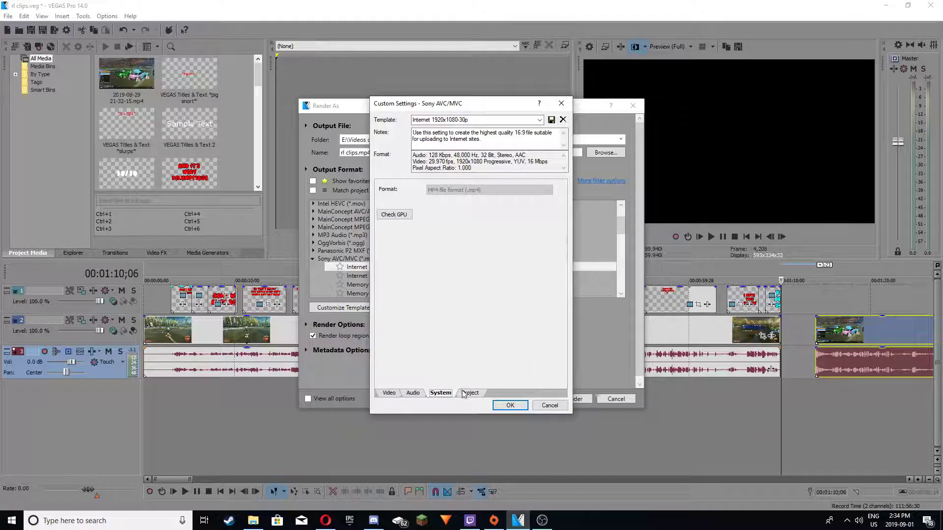
click(466, 393)
click(441, 393)
click(467, 393)
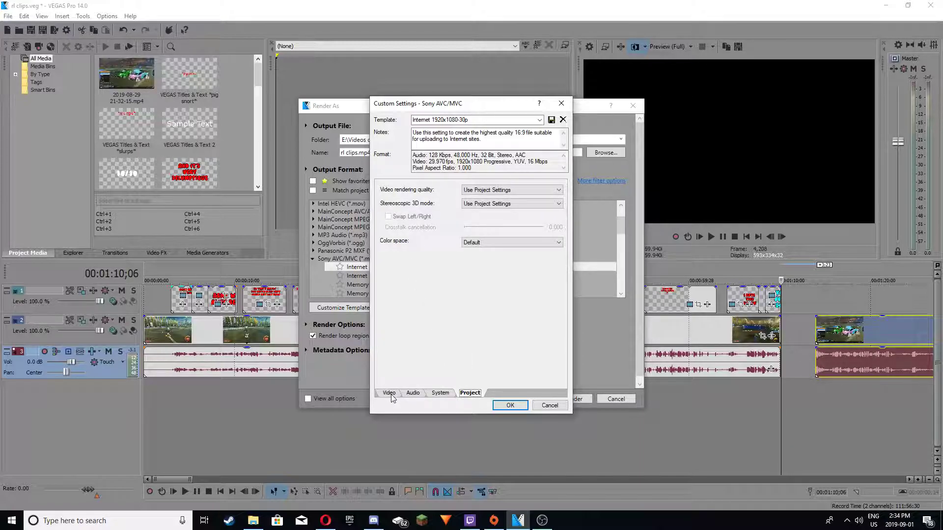
click(474, 192)
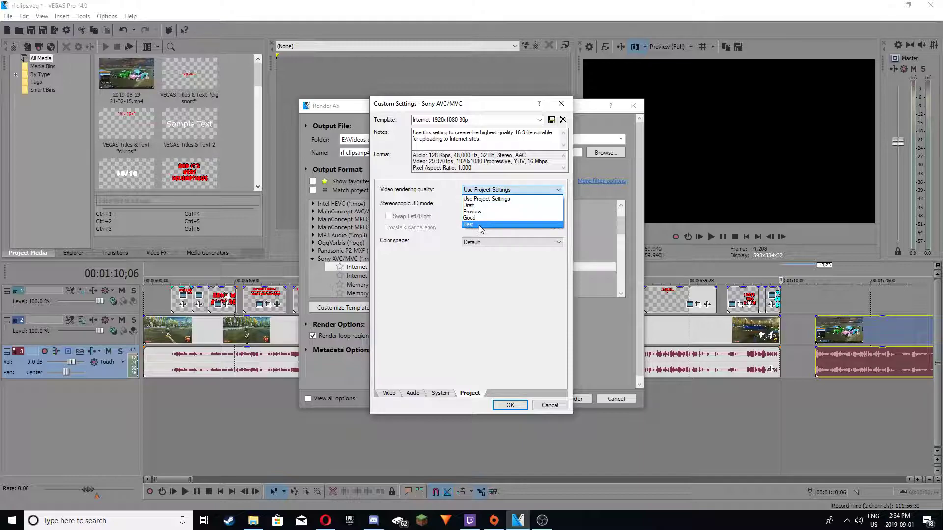
click(477, 211)
- Keep Stereoscopic 3D mode on Use Project Settings, accept the template, and close Render As
click(477, 205)
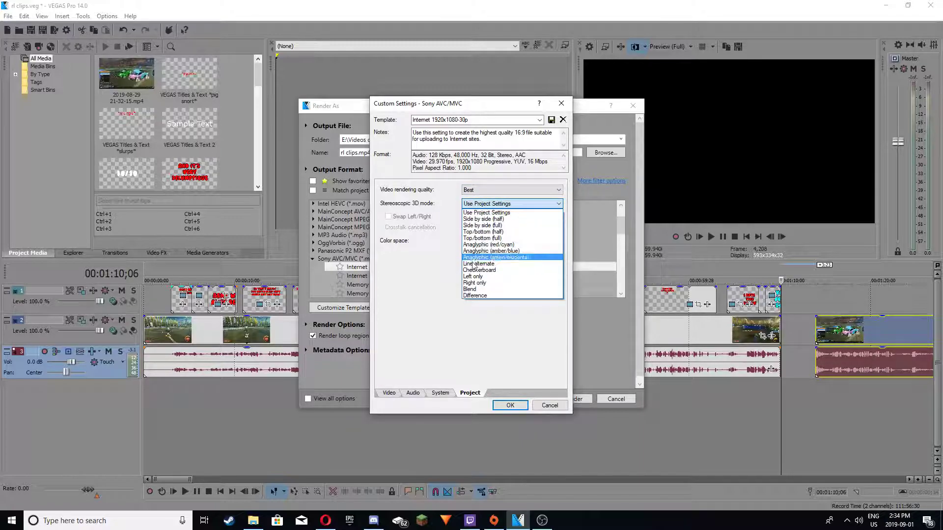
click(493, 204)
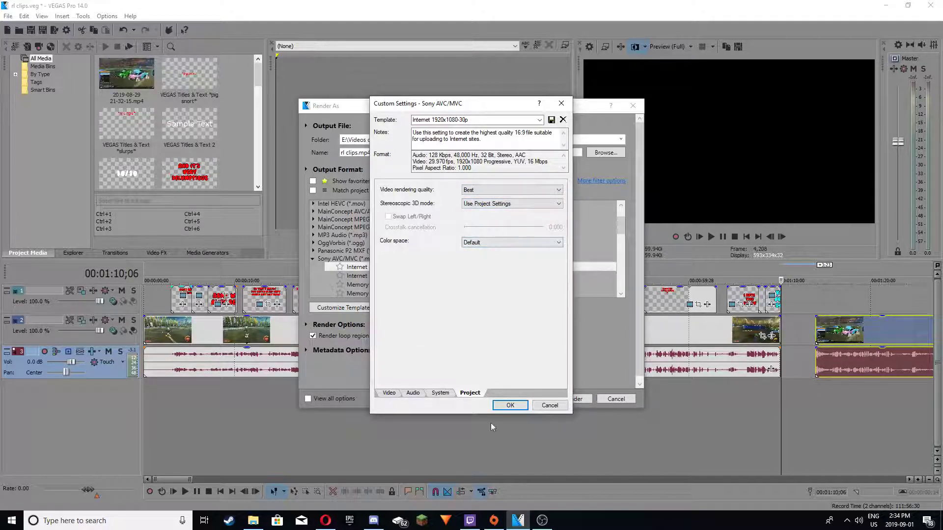
click(503, 407)
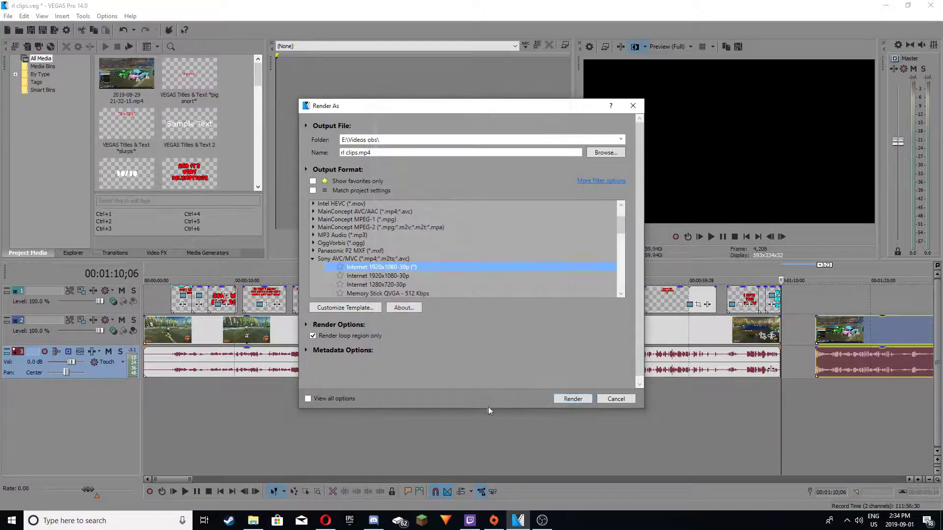
click(629, 110)
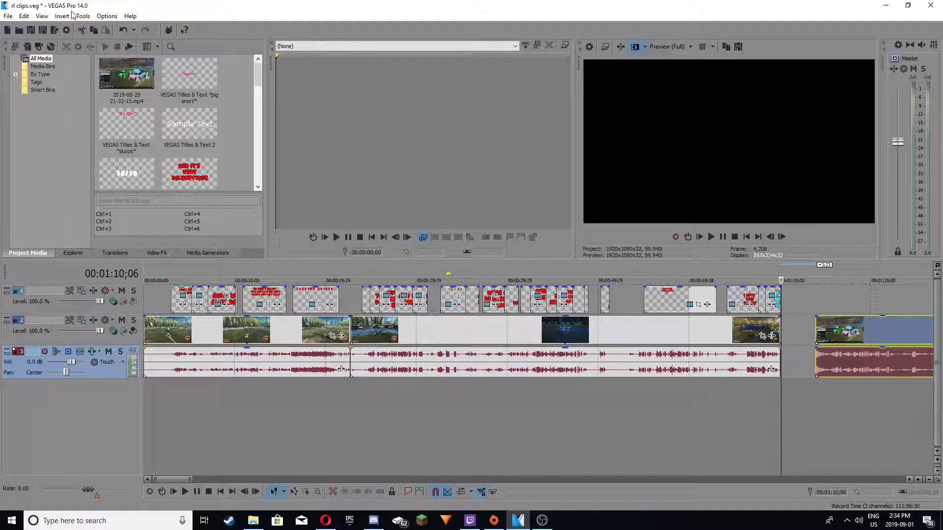
- Open Options > Preferences and browse the General settings list
click(107, 16)
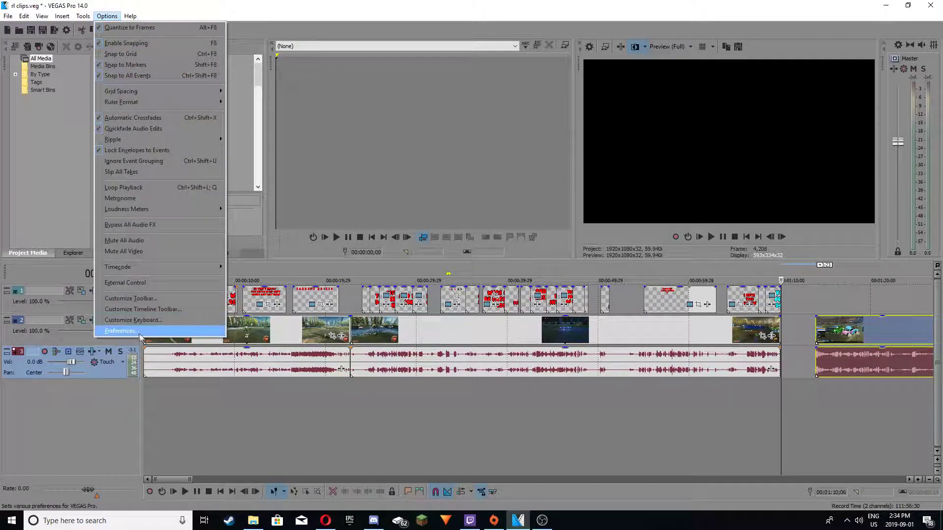
click(166, 329)
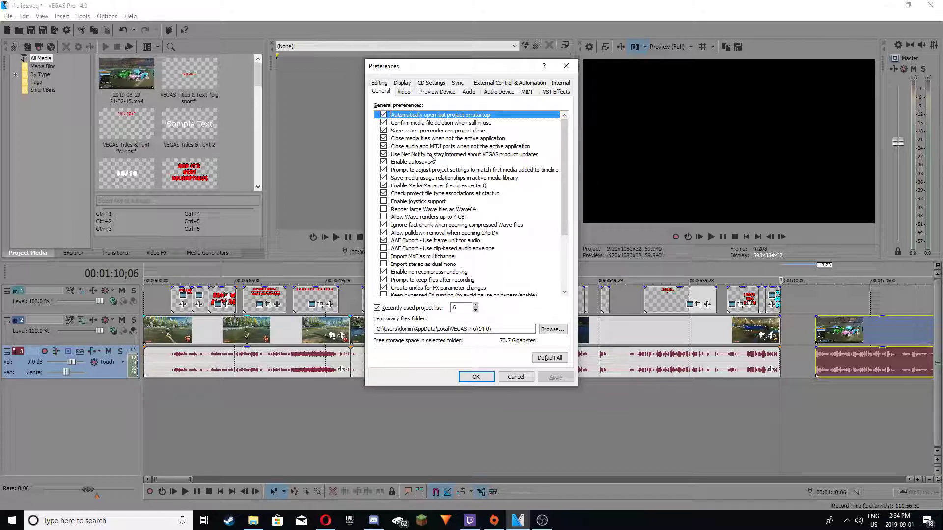
scroll(422, 133, down, 3)
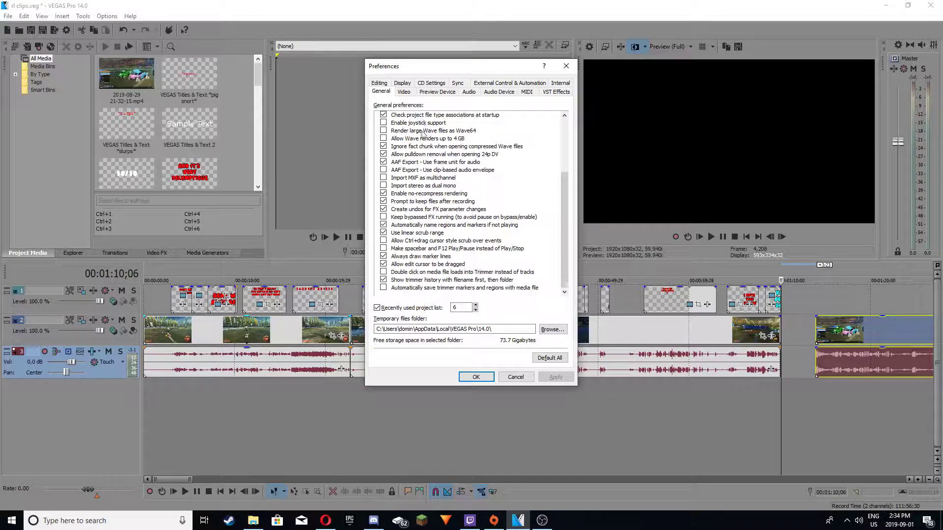
scroll(401, 160, up, 3)
scroll(398, 164, down, 3)
key(Home)
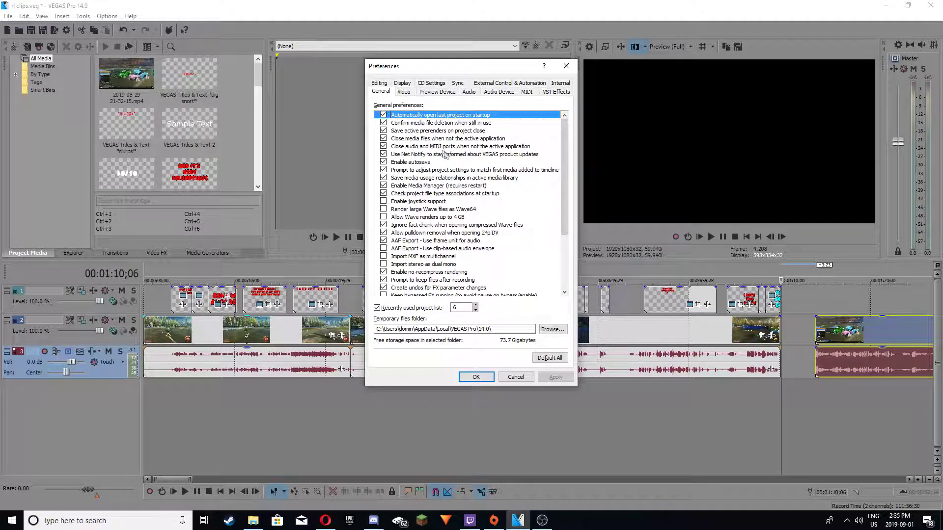
click(560, 83)
- Filter the Internal preferences list to entries containing 'gpu'
scroll(495, 156, down, 9)
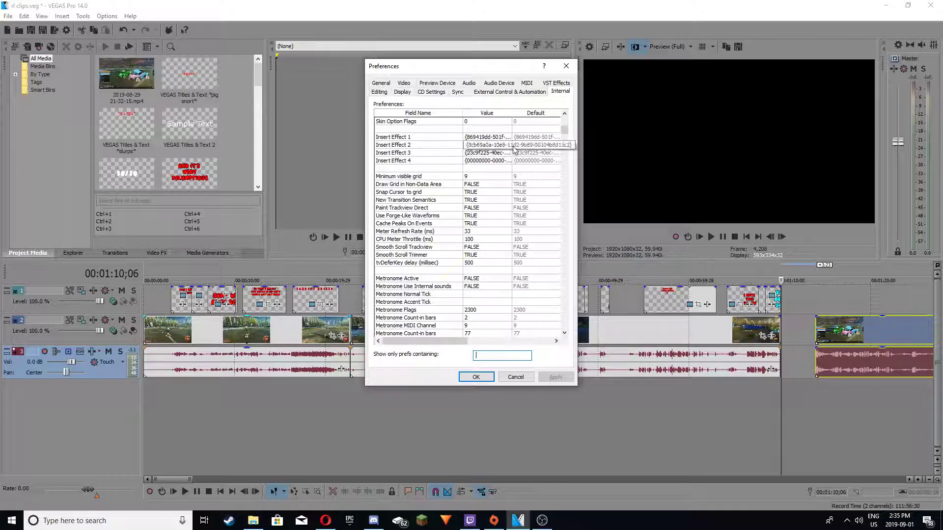
mouse_move(565, 130)
mouse_down()
mouse_move(561, 319)
mouse_move(565, 131)
mouse_up()
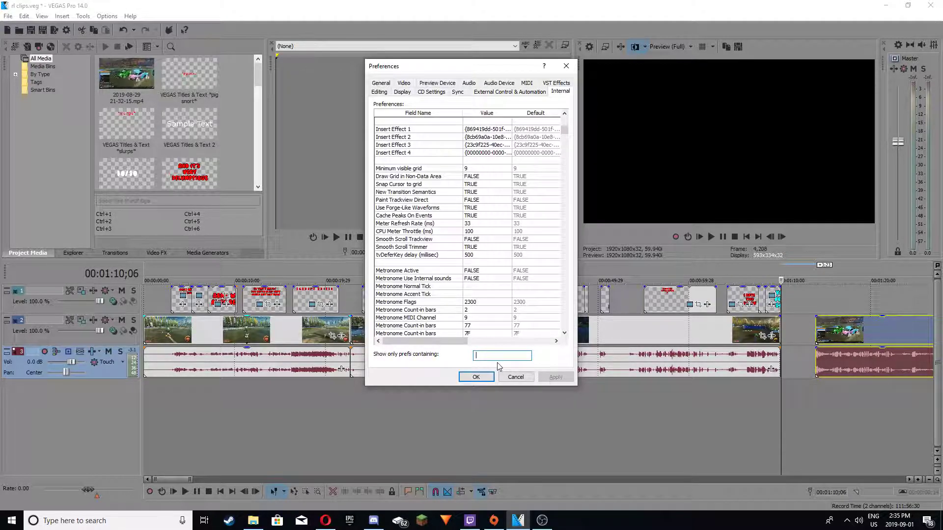
text(gpu)
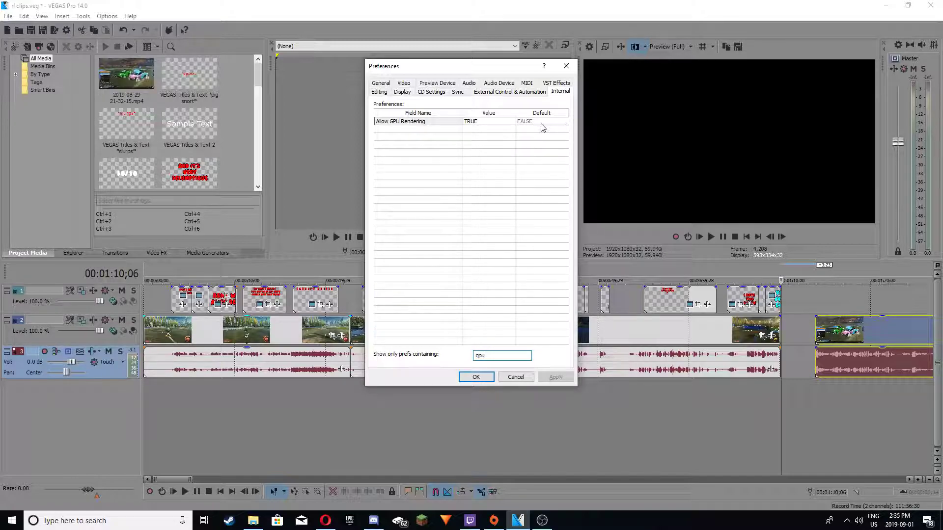
- Set Allow GPU Rendering to TRUE and close Preferences
double_click(486, 122)
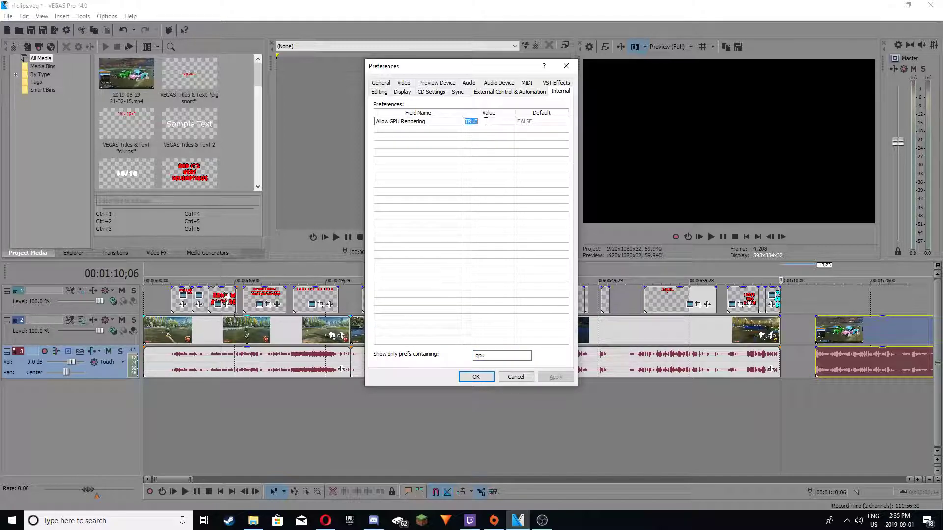
click(498, 123)
double_click(488, 123)
click(501, 121)
click(566, 66)
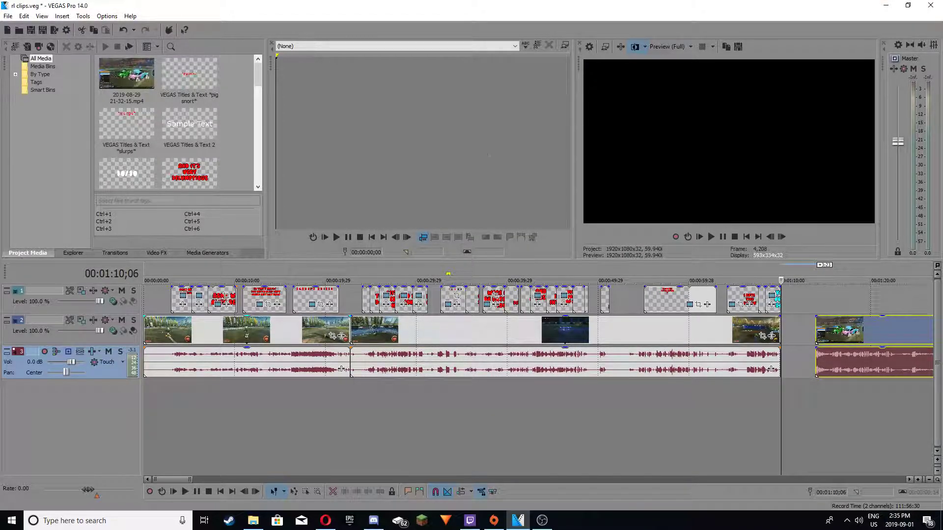
- Reopen Render As with the Sony AVC/MVC Internet 1920x1080-30p template and open its custom settings
click(6, 16)
click(35, 91)
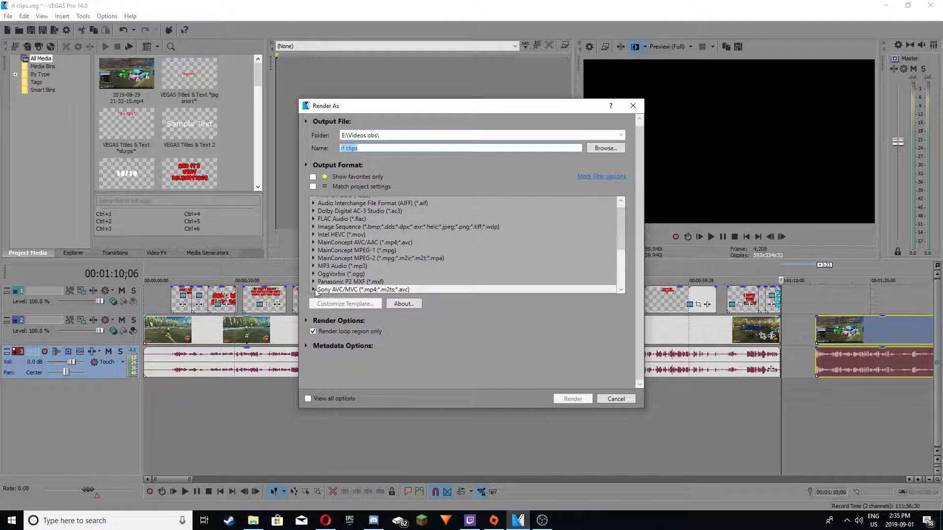
click(314, 291)
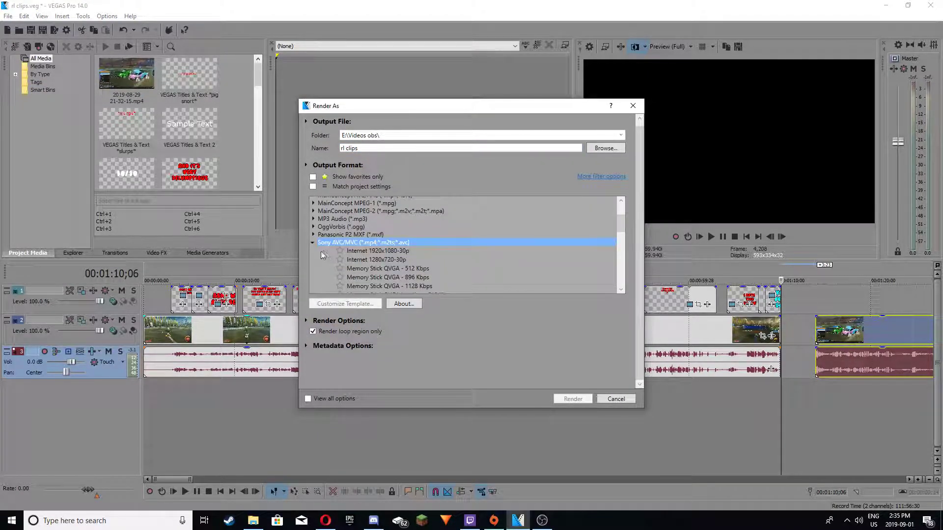
click(382, 251)
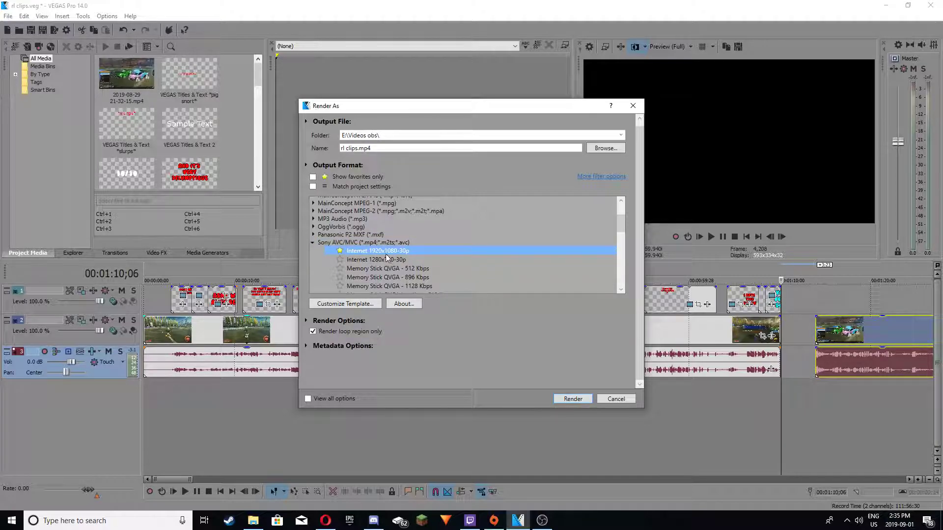
right_click(381, 254)
key(Escape)
click(350, 304)
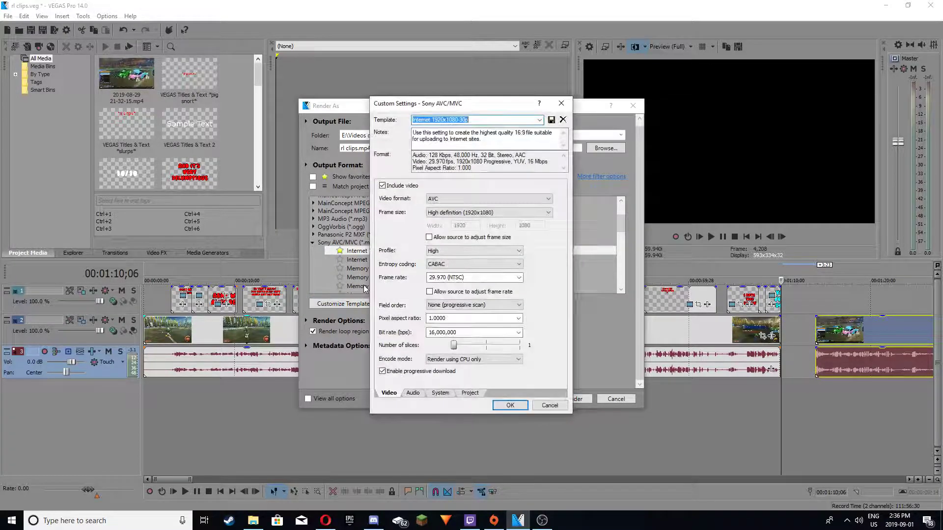
- Check the Encode mode choices, leave Render using CPU only, and close both render windows
click(459, 363)
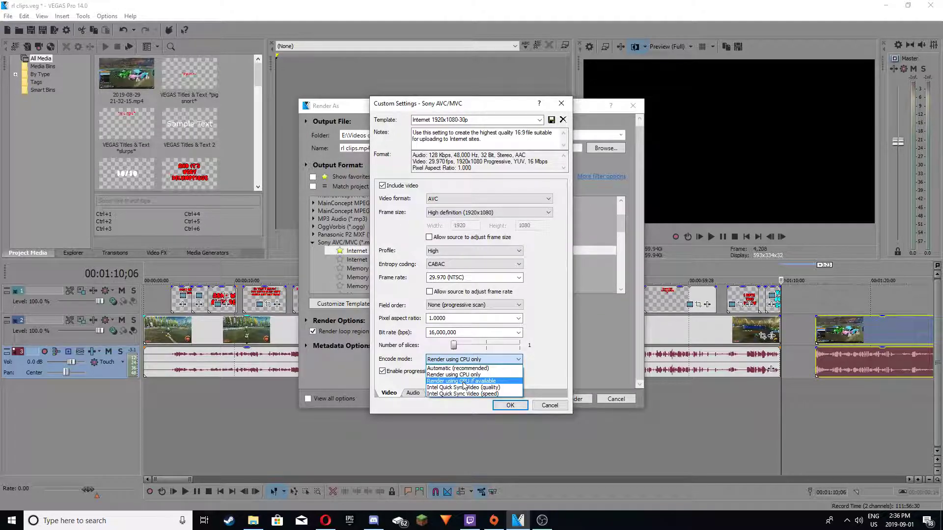
click(564, 103)
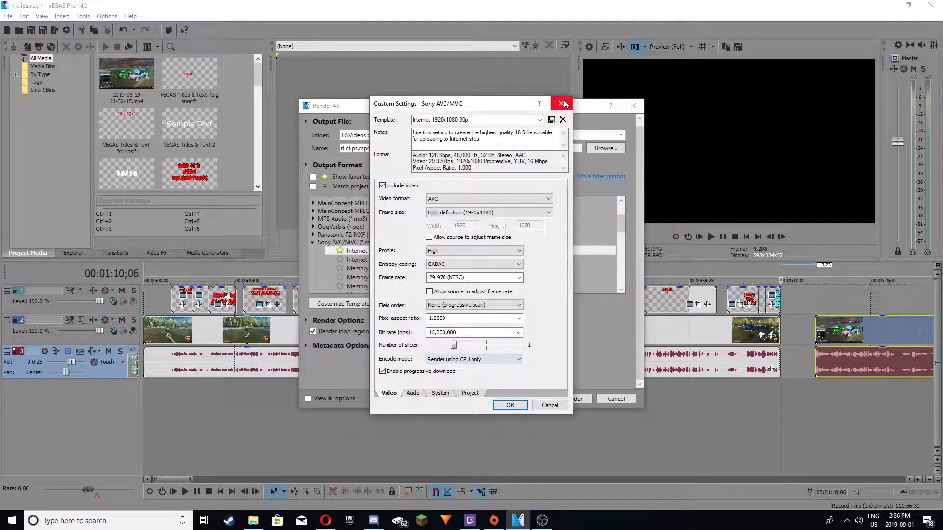
click(564, 104)
click(633, 105)
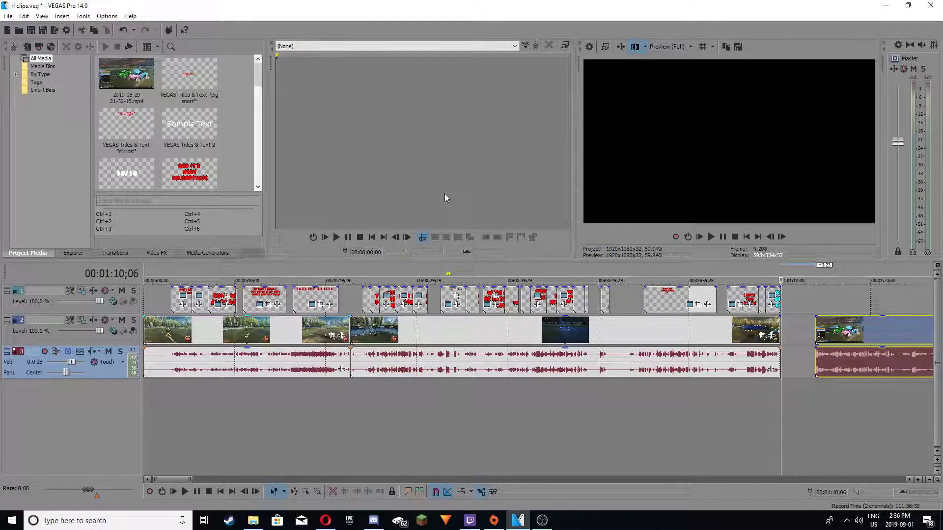